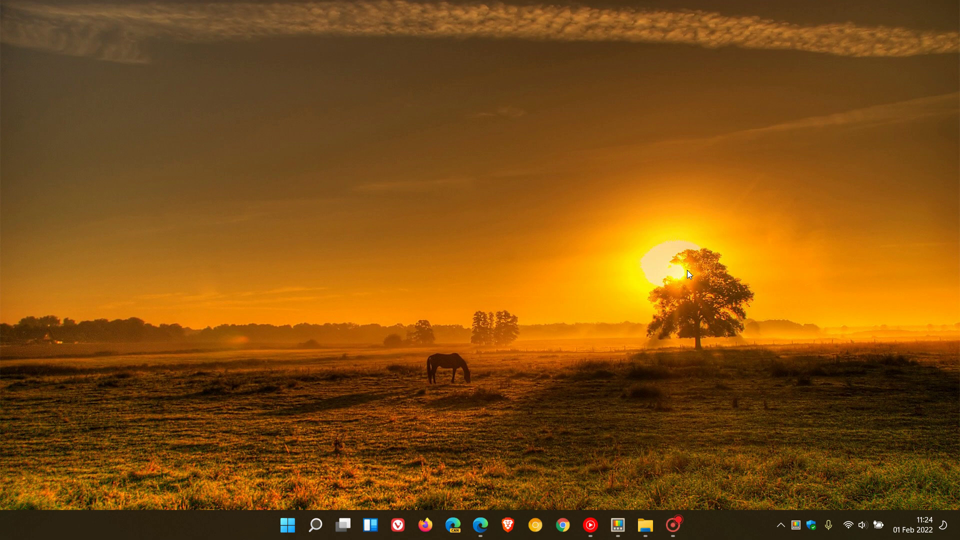
# - Open PowerToys Settings and run an update check, which confirms v0.55.0 is up to date
pyautogui.click(618, 525)
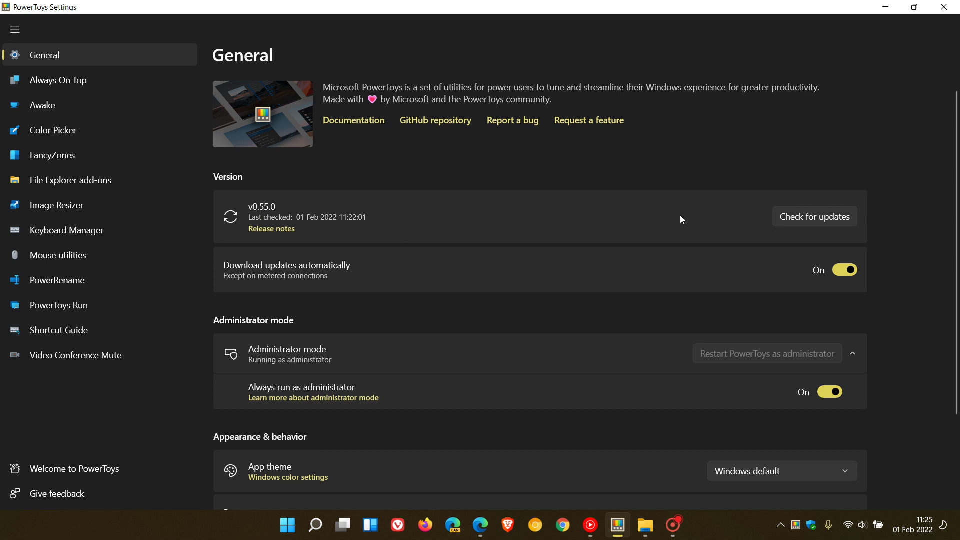
pyautogui.click(799, 217)
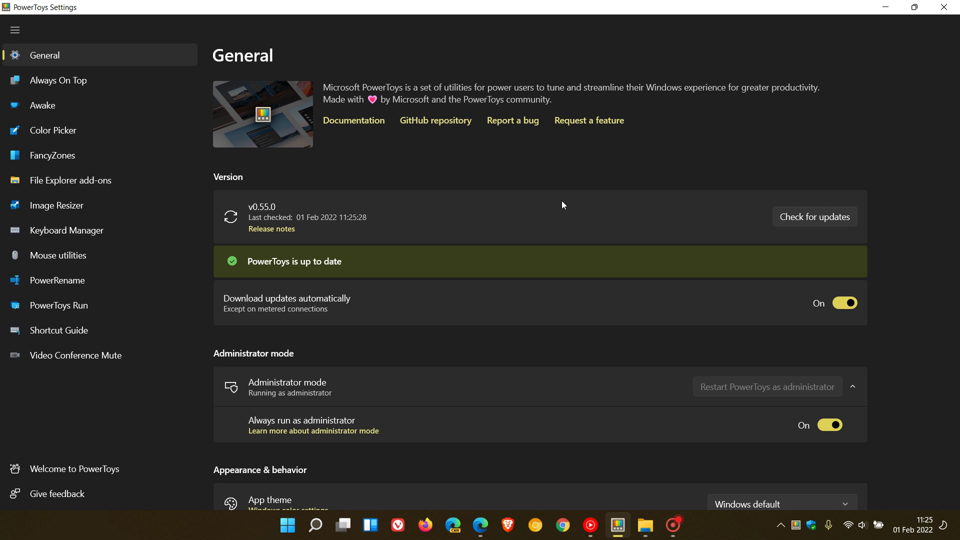
# - Show Mouse Pointer Crosshairs appearance under Mouse utilities: red colour, 20 px radius, 5 px thickness
pyautogui.click(66, 258)
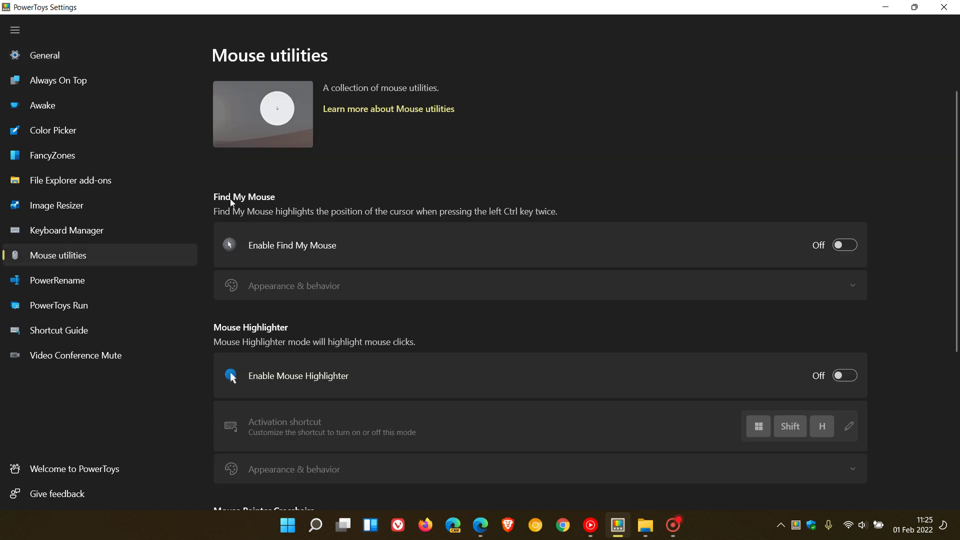
pyautogui.scroll(-3, 557, 240)
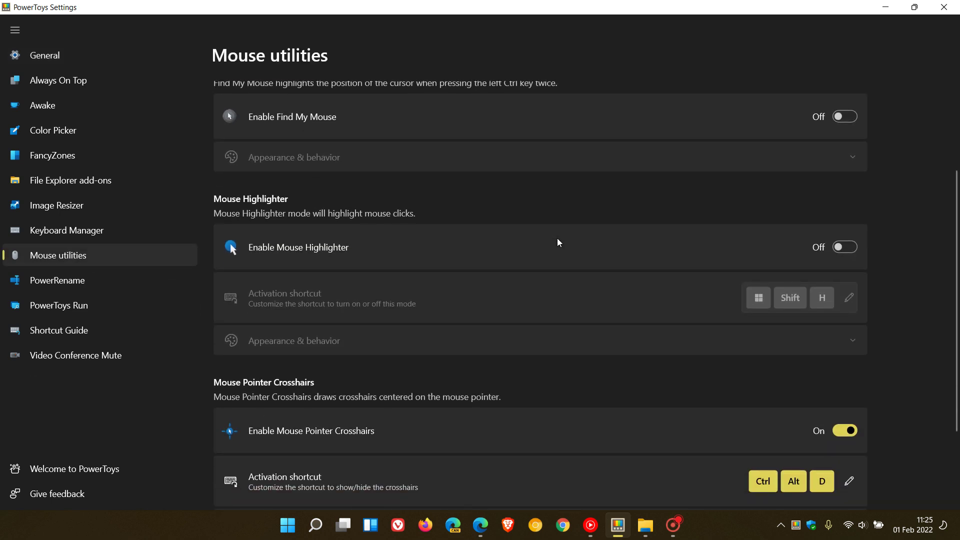
pyautogui.scroll(-3, 559, 243)
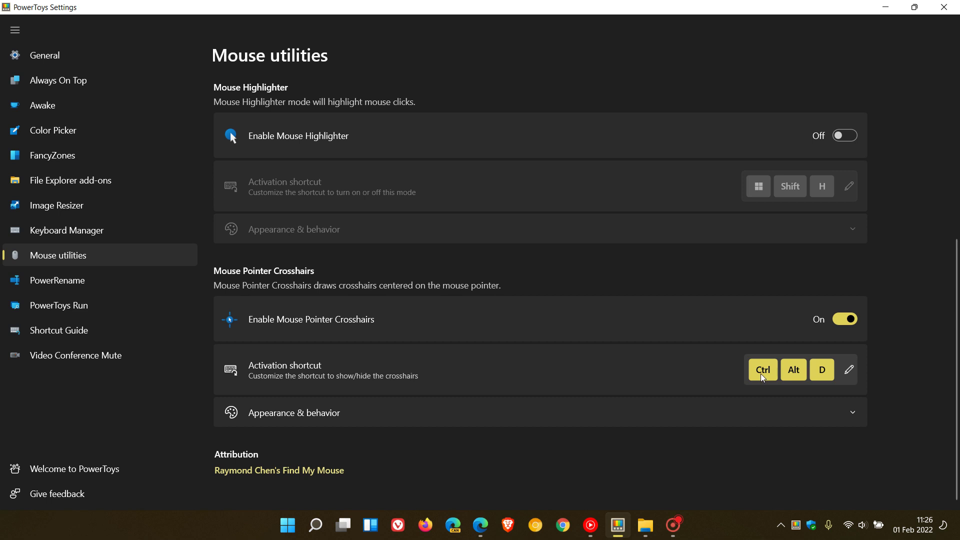
pyautogui.click(544, 422)
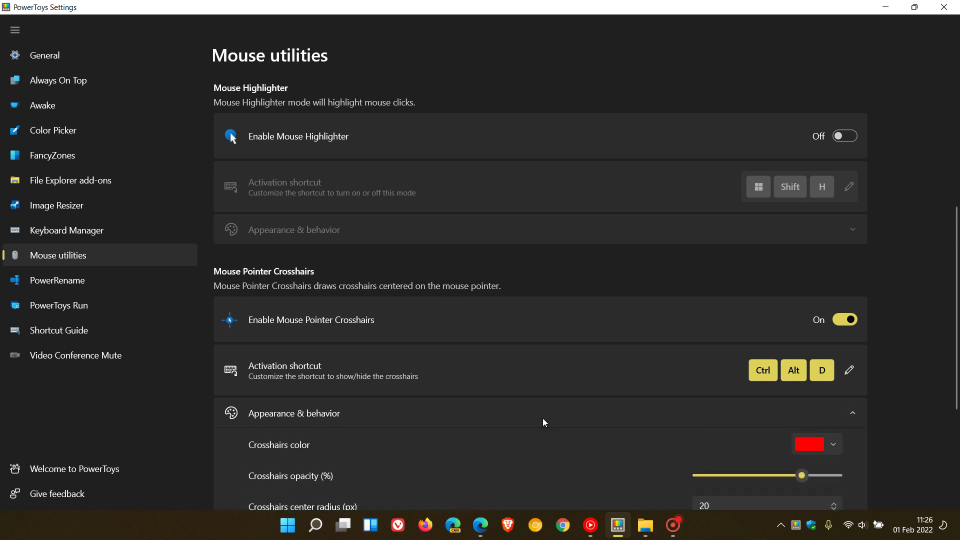
pyautogui.scroll(-4, 542, 418)
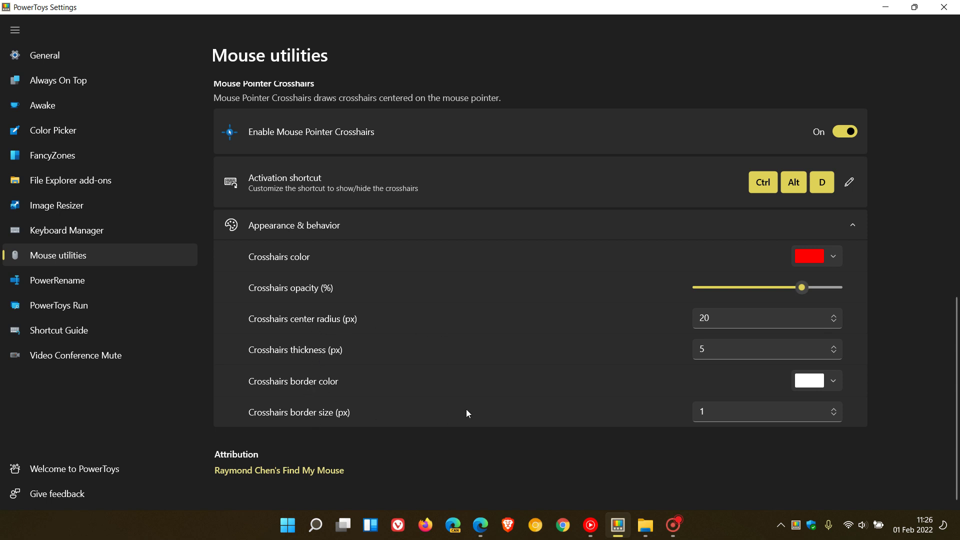
# - Collapse the crosshairs appearance panel, then toggle the red crosshairs on and off with Ctrl+Alt+D
pyautogui.click(521, 234)
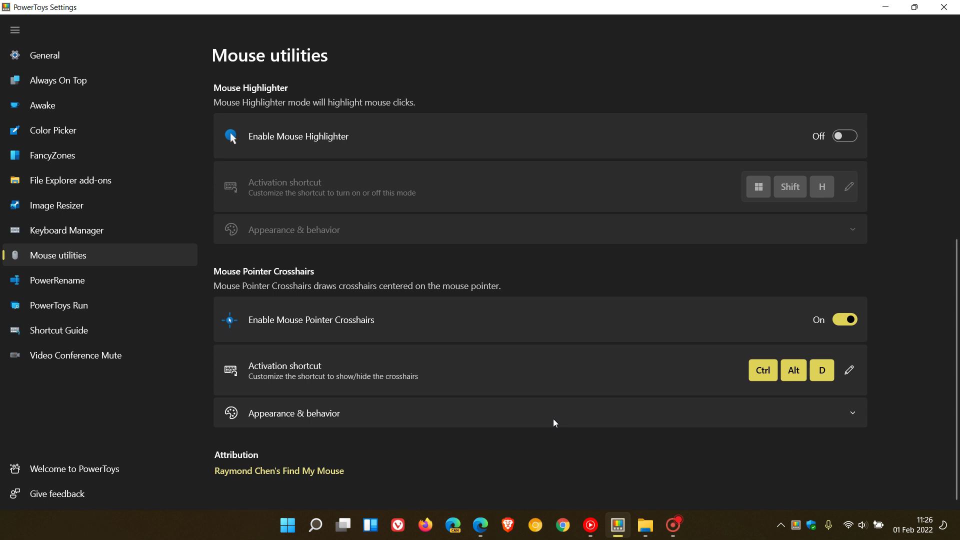
pyautogui.hotkey('ctrl', 'alt', 'd')
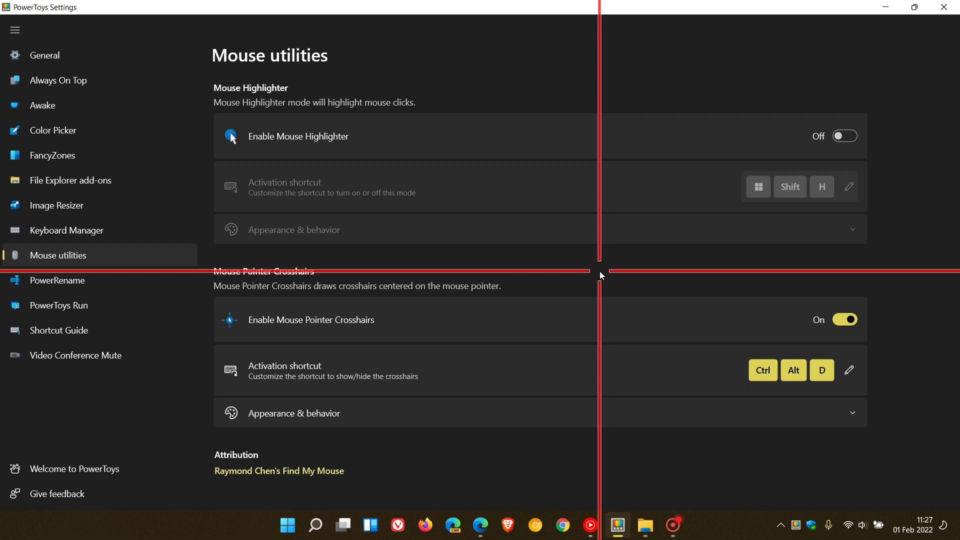
pyautogui.hotkey('ctrl', 'alt', 'd')
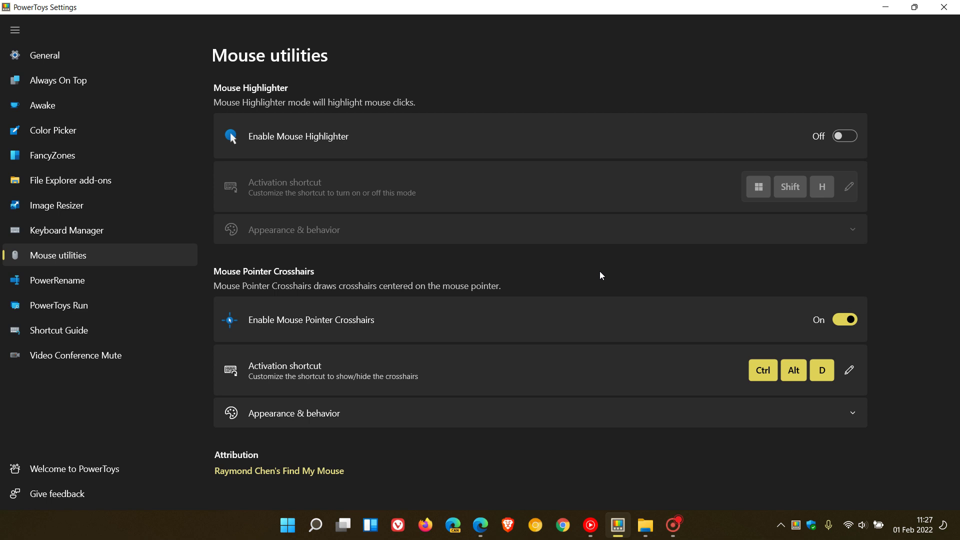
# - Select File Explorer add-ons in PowerToys, then show File Explorer on This PC with its preview pane
pyautogui.click(87, 185)
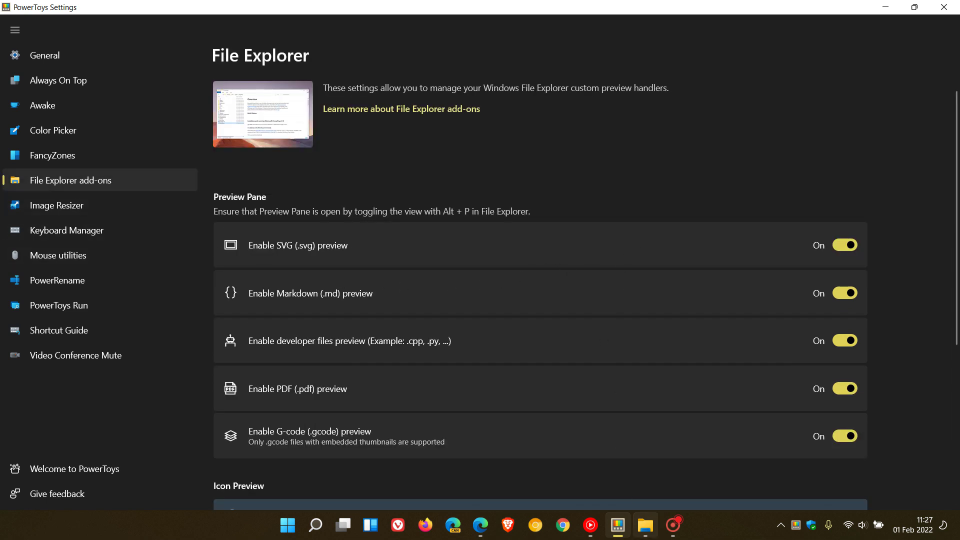
pyautogui.click(645, 525)
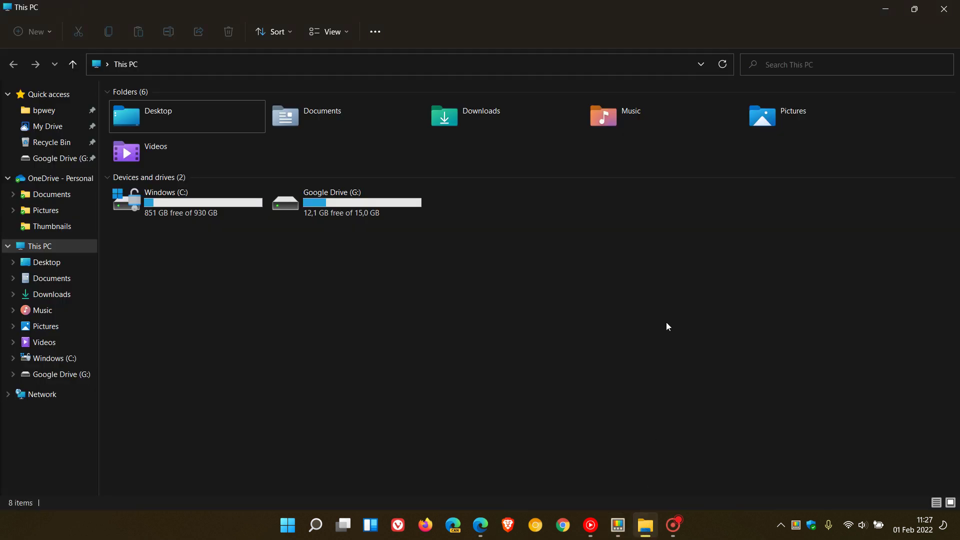
pyautogui.hotkey('alt', 'p')
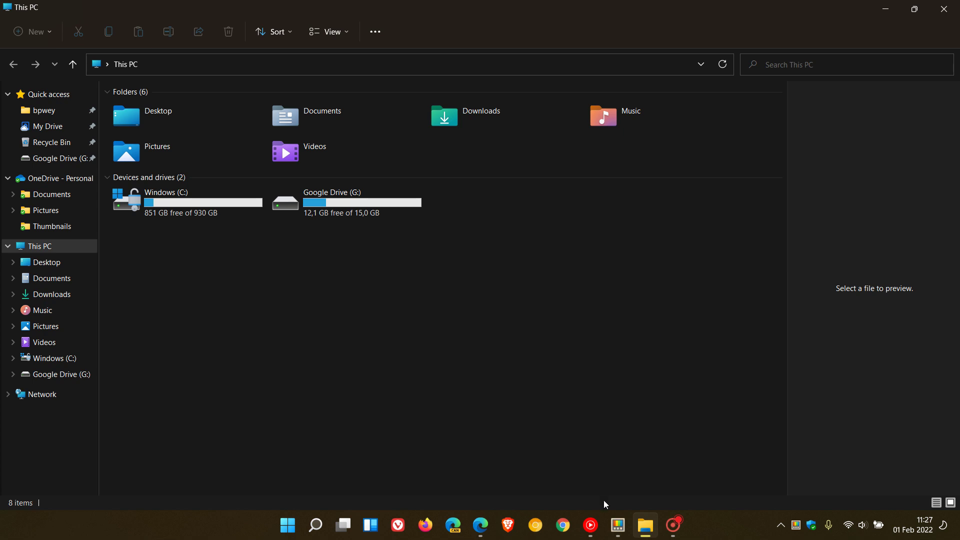
# - Return to PowerToys and scroll to Icon Preview, where SVG, PDF, G-code and STL thumbnails are On
pyautogui.click(618, 525)
pyautogui.scroll(-5, 590, 348)
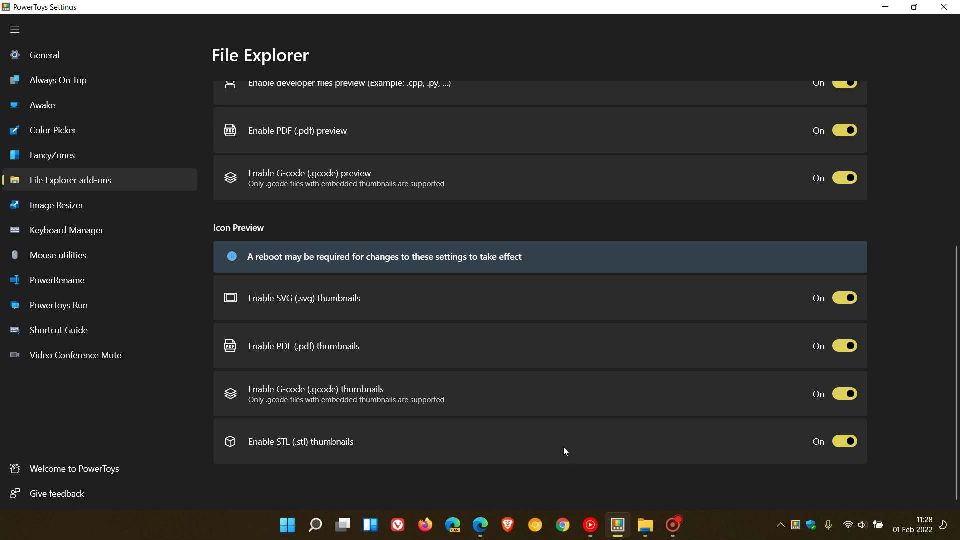
# - Switch to the GitHub releases page in Edge and scroll past the Installer Hash into the Change log
pyautogui.click(481, 526)
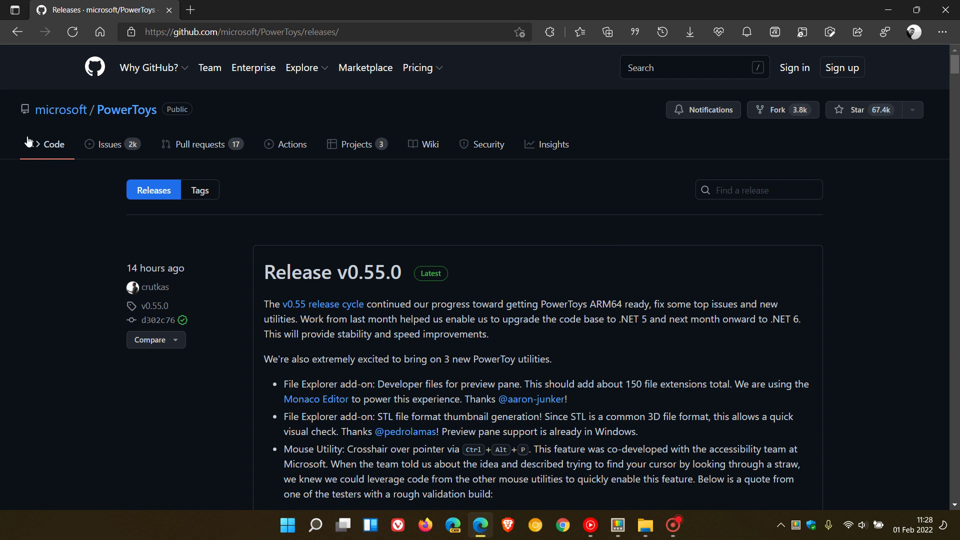
pyautogui.scroll(-3, 568, 231)
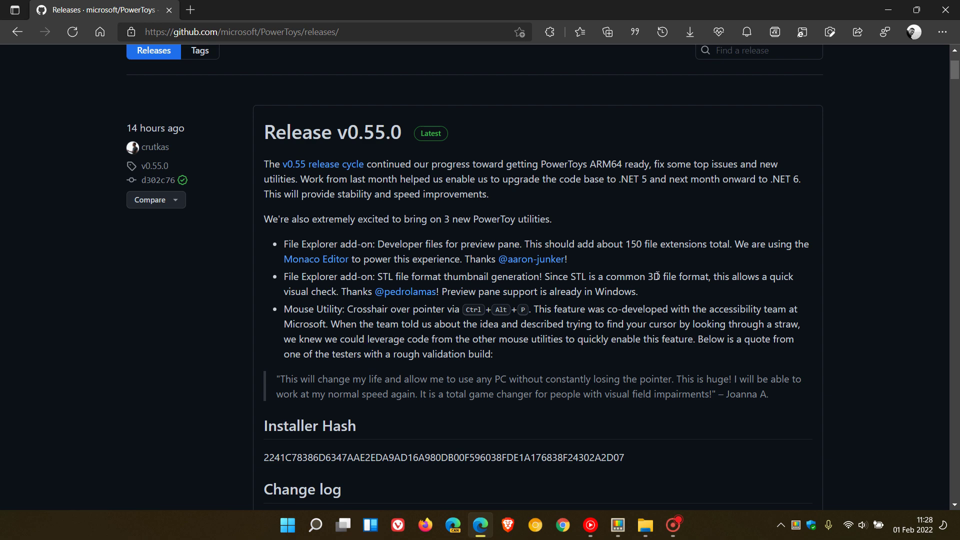
pyautogui.scroll(-5, 684, 267)
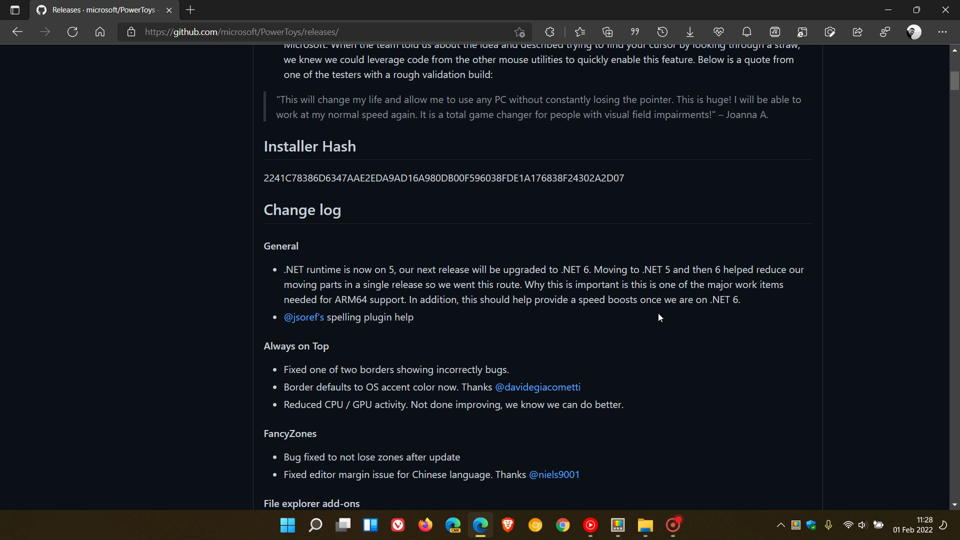
# - Scroll through the v0.55.0 change log to the Assets list with PowerToysSetup-0.55.0-x64.exe
pyautogui.scroll(-4, 666, 313)
pyautogui.scroll(-3, 666, 318)
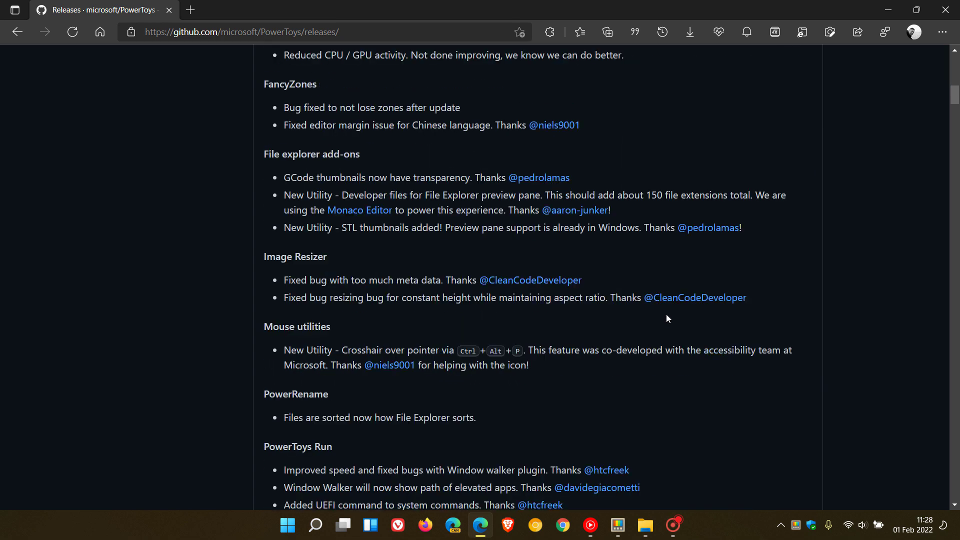
pyautogui.scroll(-4, 668, 318)
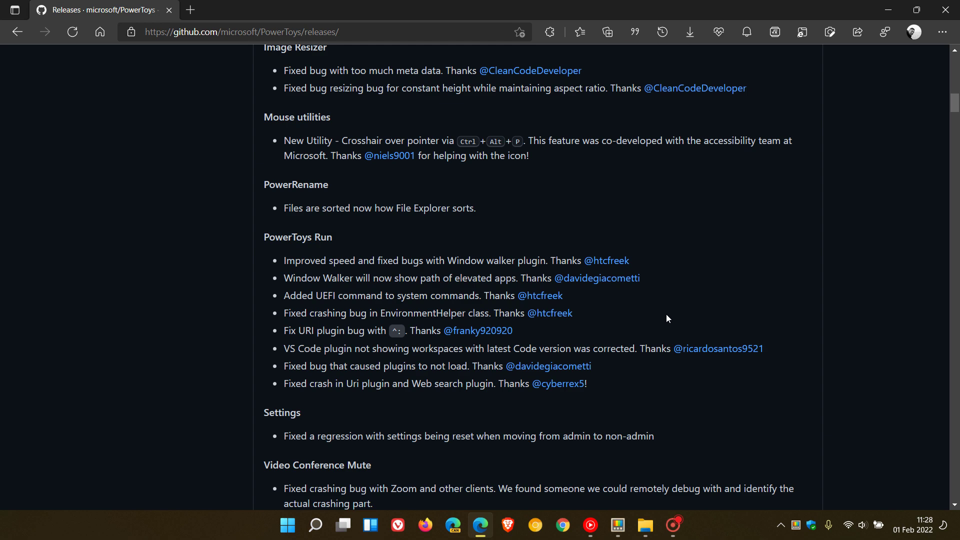
pyautogui.scroll(-1, 666, 319)
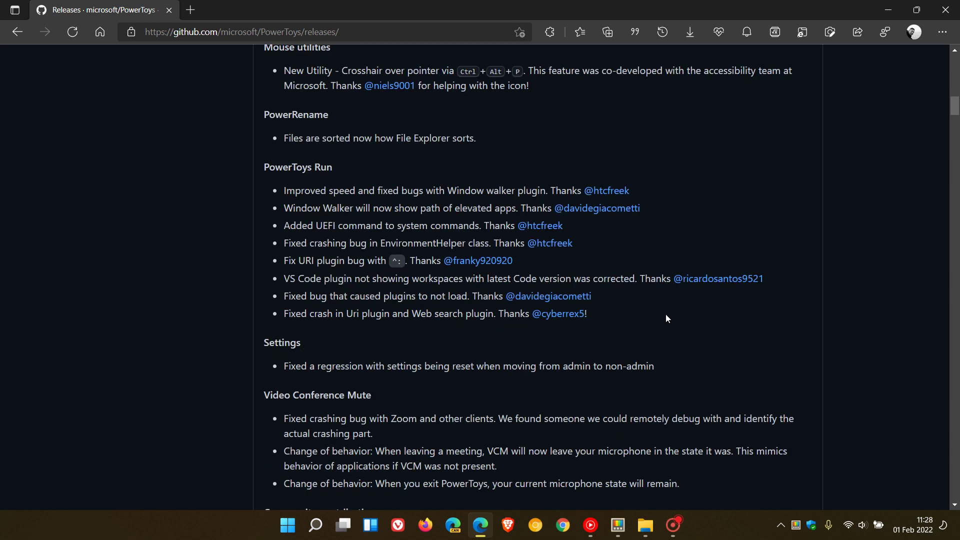
pyautogui.scroll(-1, 666, 319)
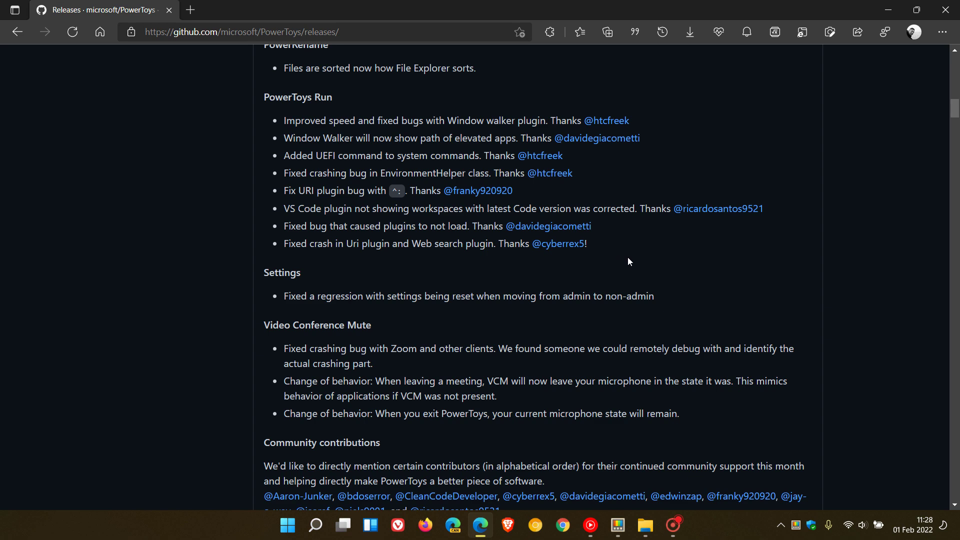
pyautogui.scroll(-1, 629, 261)
pyautogui.scroll(-2, 628, 257)
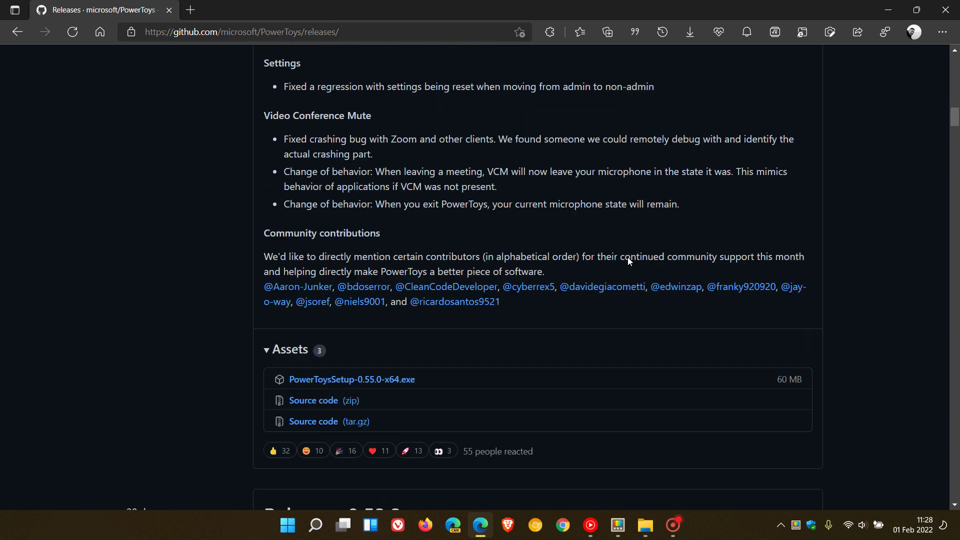
pyautogui.scroll(-1, 629, 258)
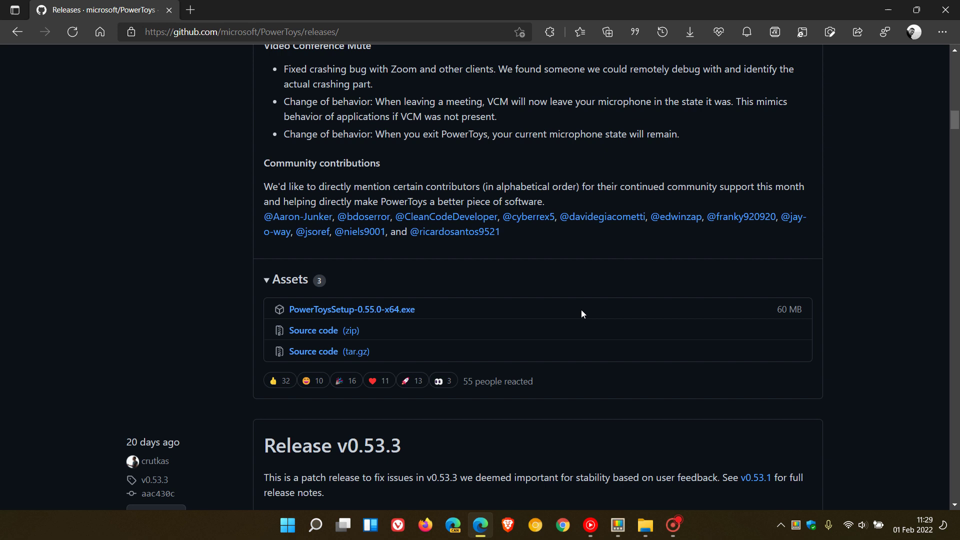
# - Switch PowerToys back to its General page, then minimize PowerToys, Edge and File Explorer
pyautogui.click(618, 525)
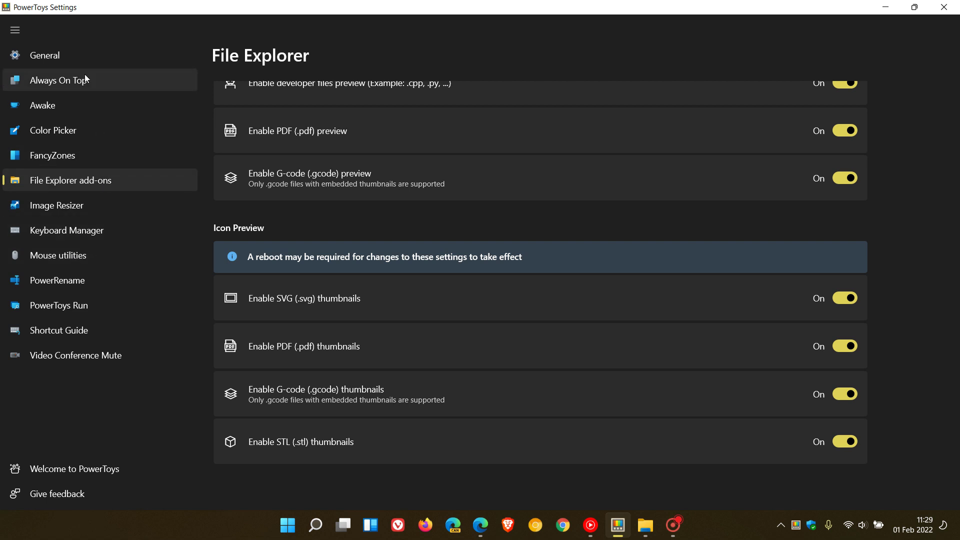
pyautogui.click(86, 59)
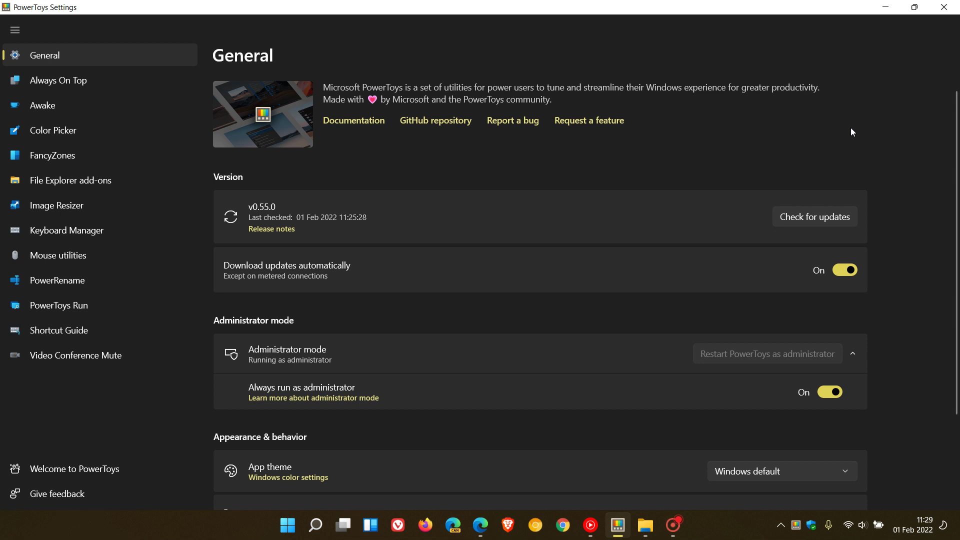
pyautogui.click(888, 8)
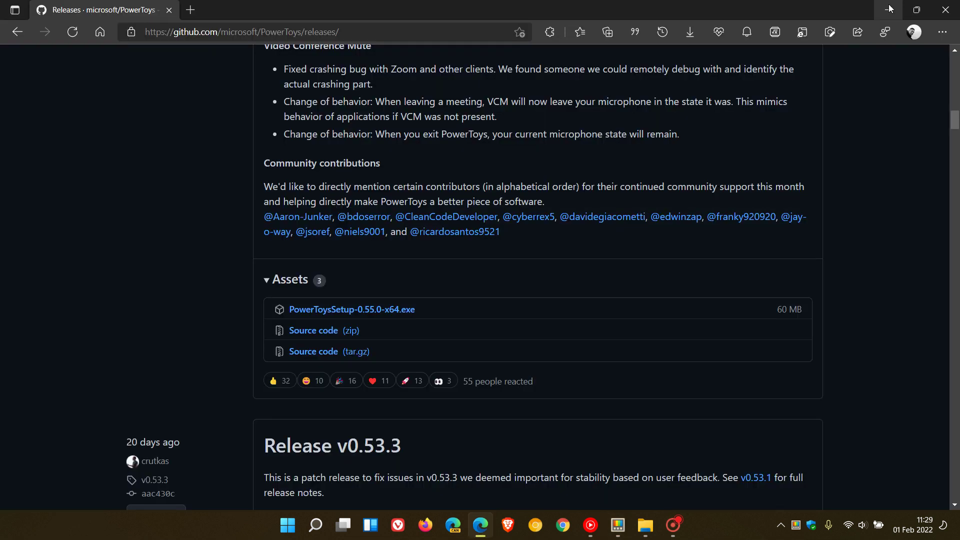
pyautogui.click(888, 7)
pyautogui.click(889, 7)
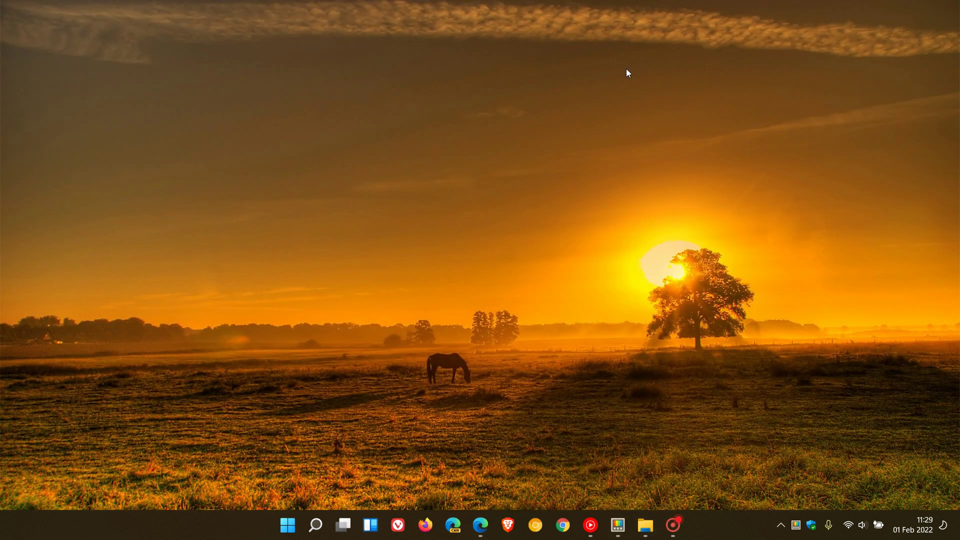